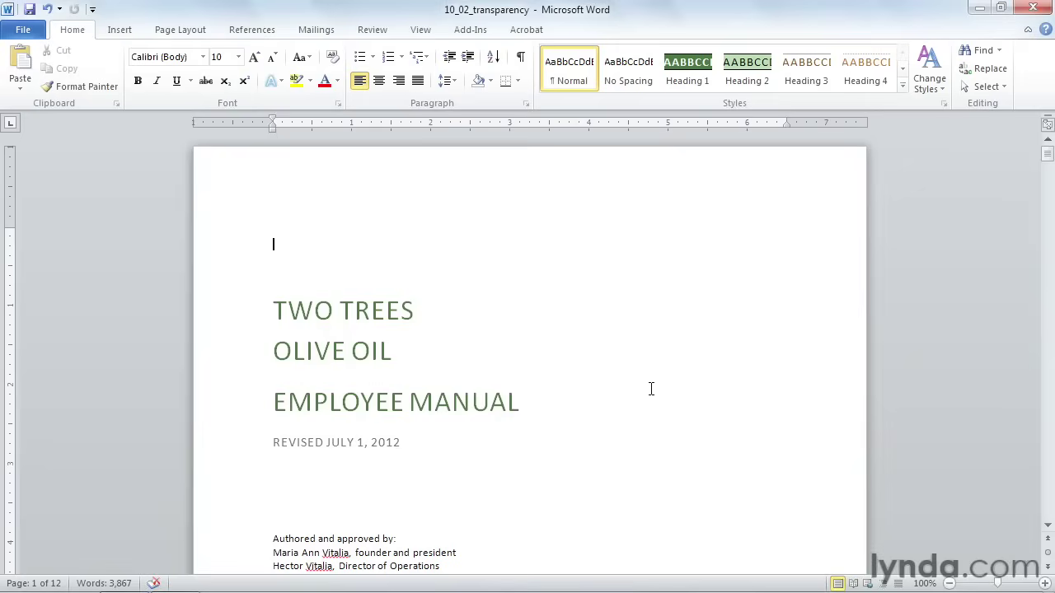
- Insert the olives picture from the Chapter 10 exercise files folder above the title on the cover page
left_click(119, 31)
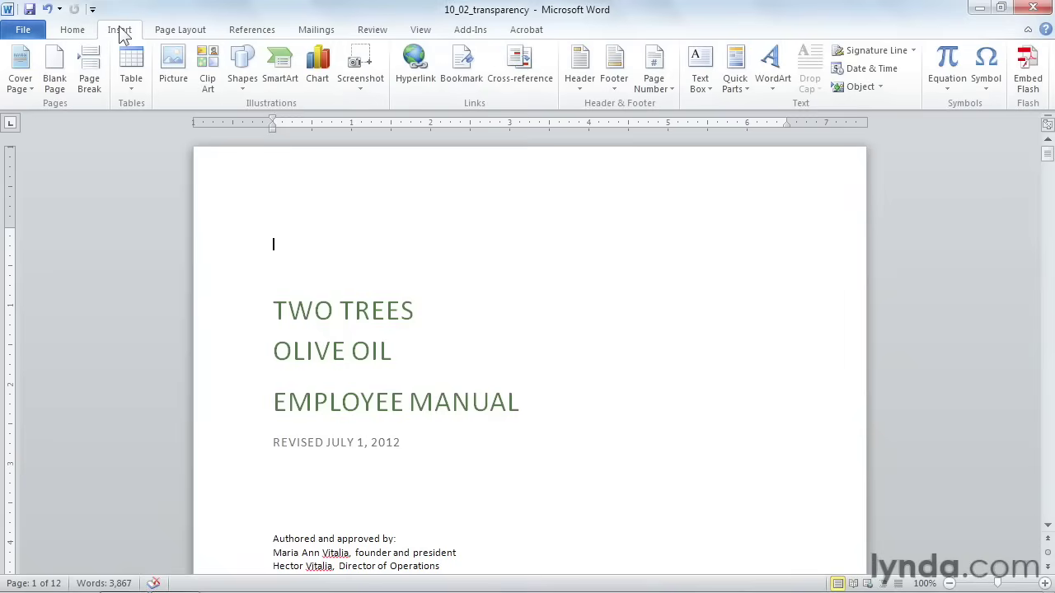
left_click(173, 73)
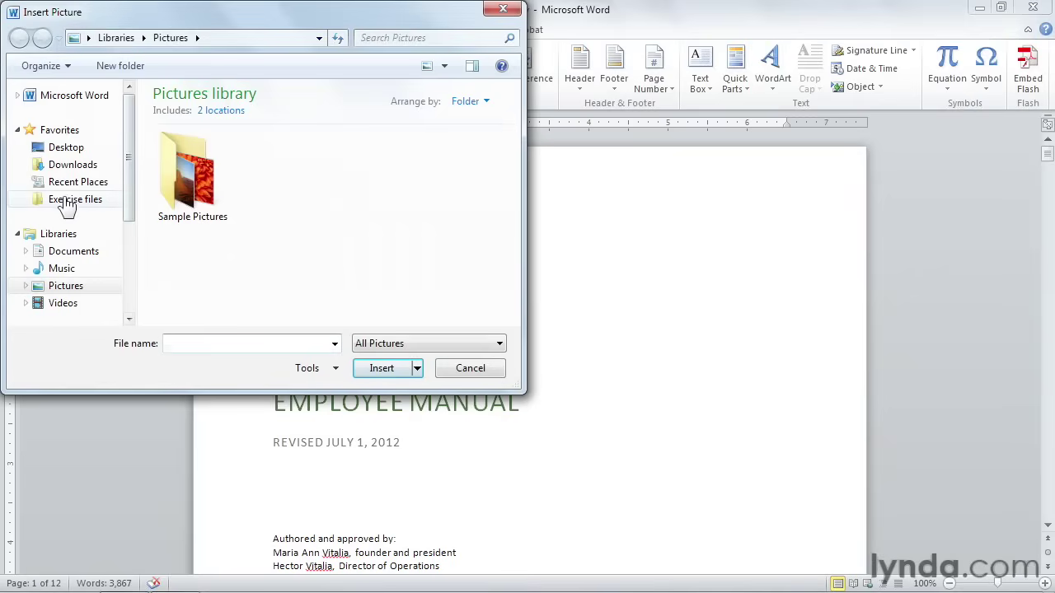
left_click(67, 202)
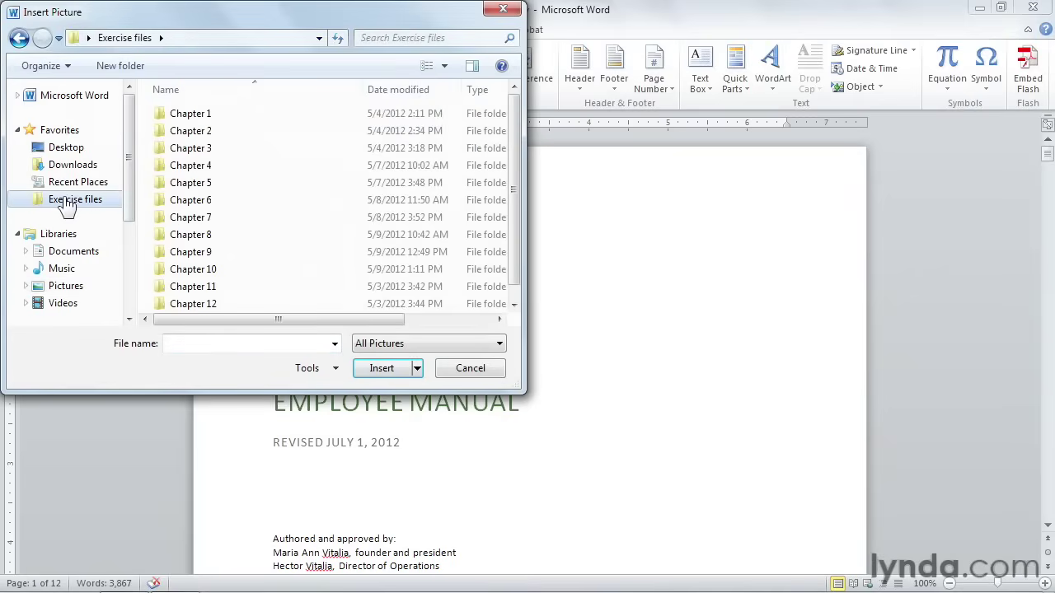
double_click(181, 276)
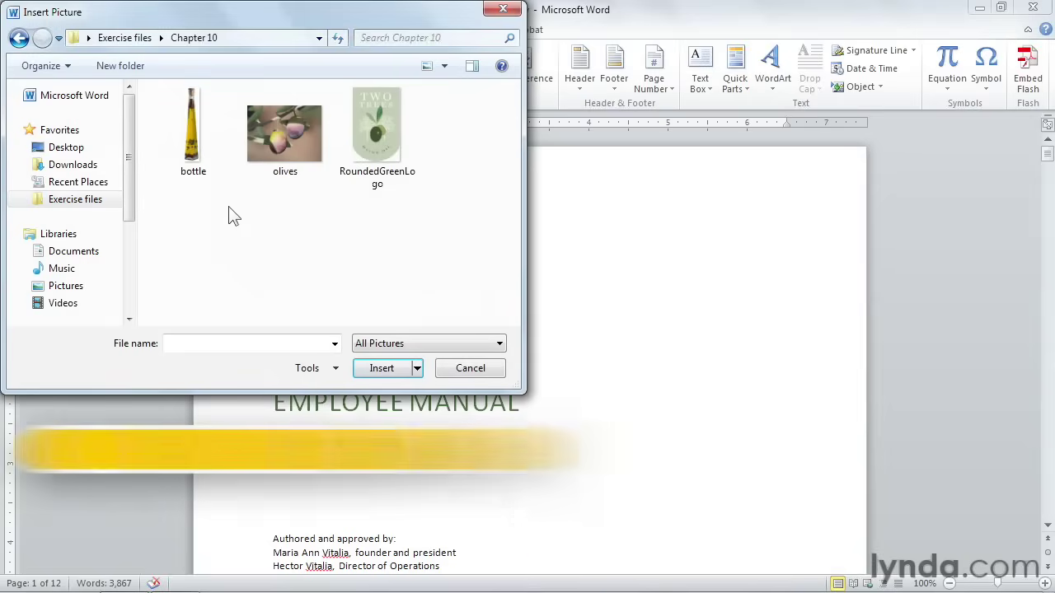
double_click(283, 134)
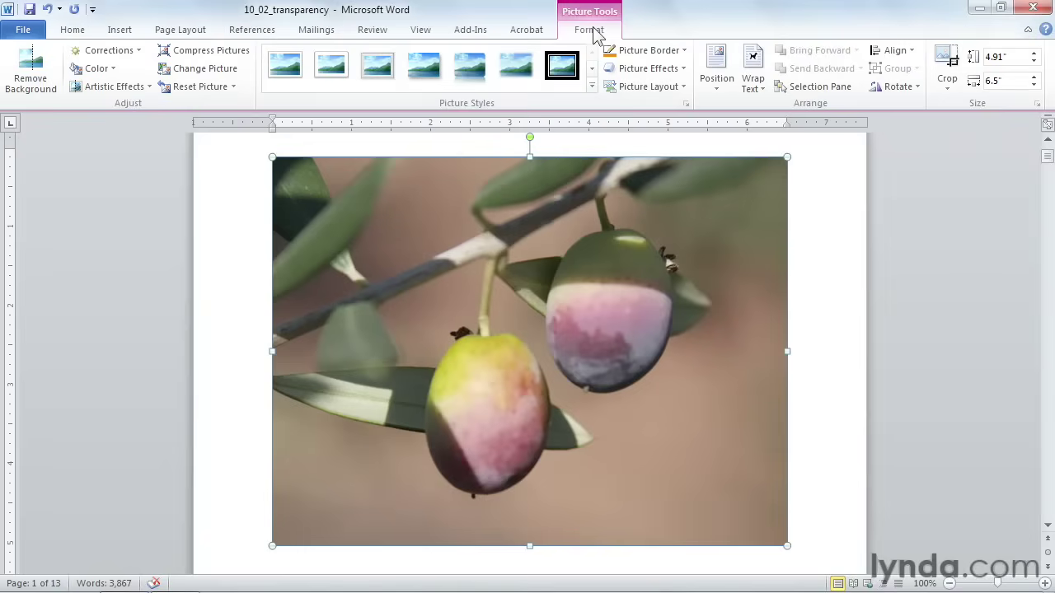
- Start background removal on the olives picture, marking parts of the upper olive and its leaf to keep and extending the selection area up over the branch
left_click(36, 72)
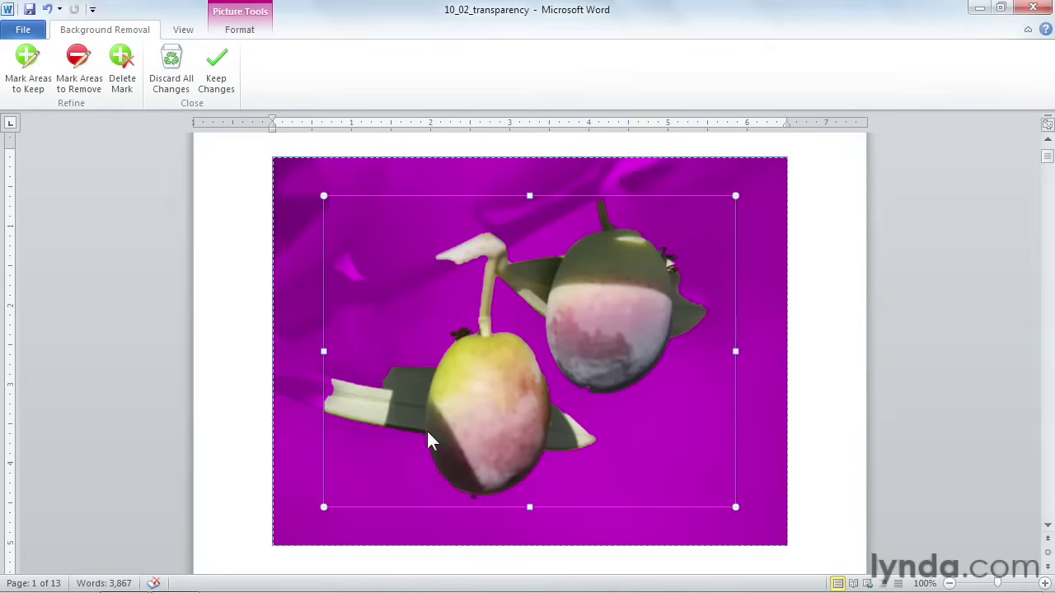
left_click(26, 67)
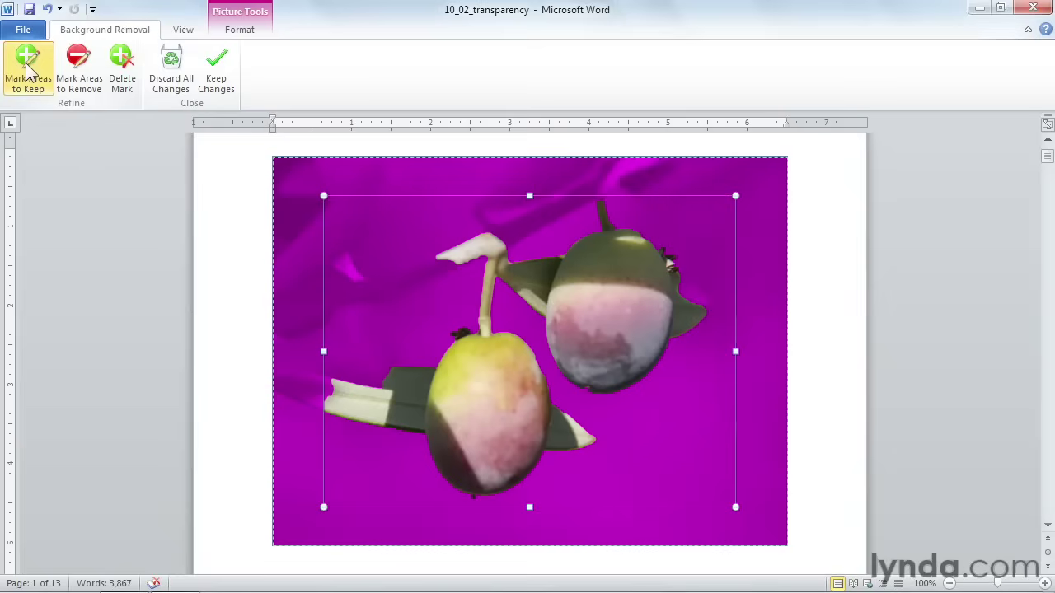
left_click(585, 390)
left_click_drag(680, 285, 702, 302)
left_click(708, 307)
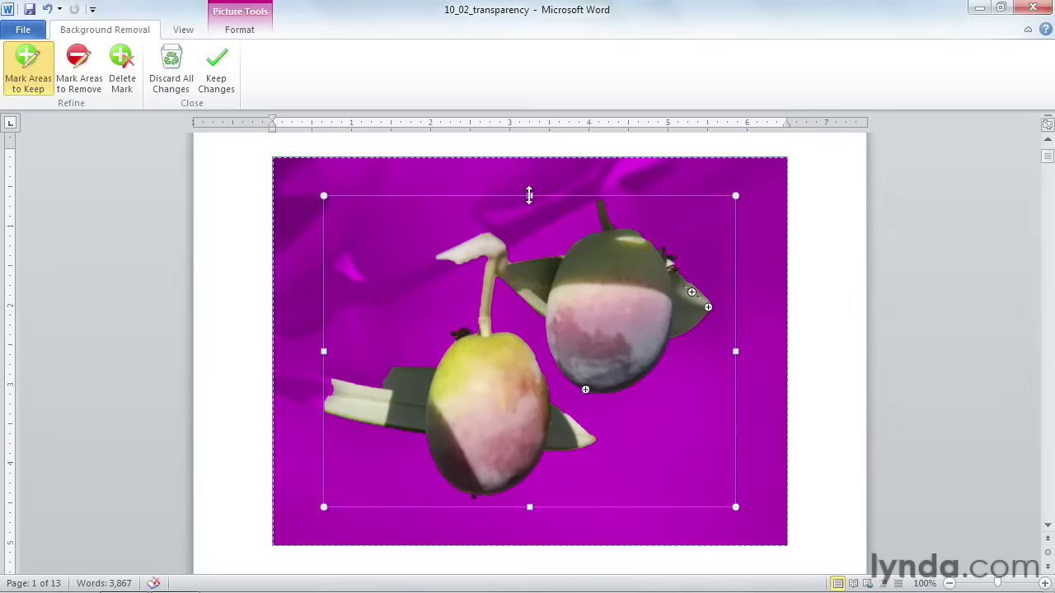
left_click_drag(527, 188, 527, 168)
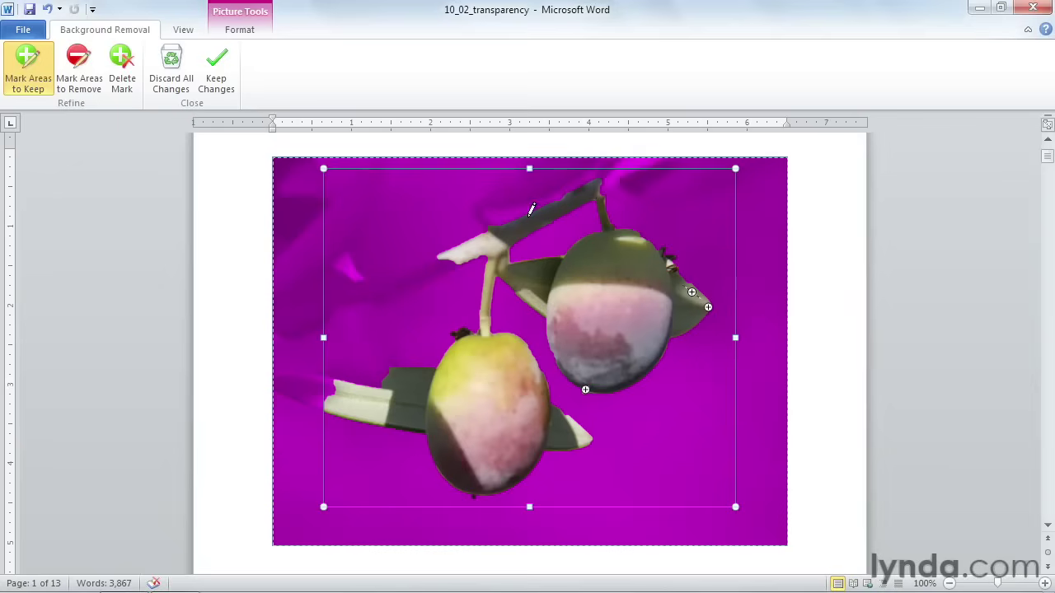
- Mark the leaves on both sides of the lower olive and the pale end of the branch for removal
left_click(79, 76)
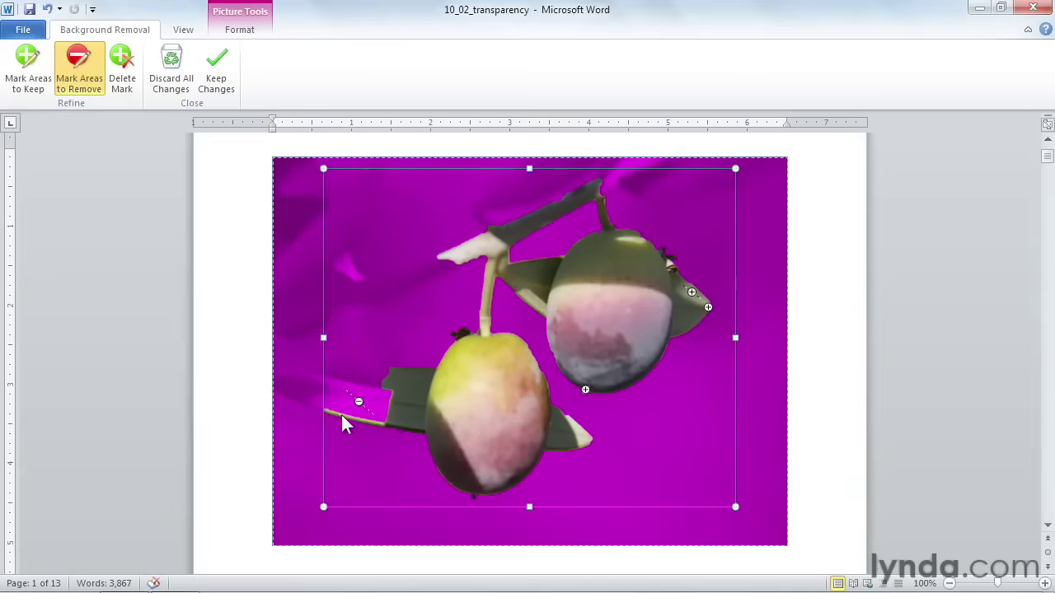
left_click_drag(371, 421, 338, 416)
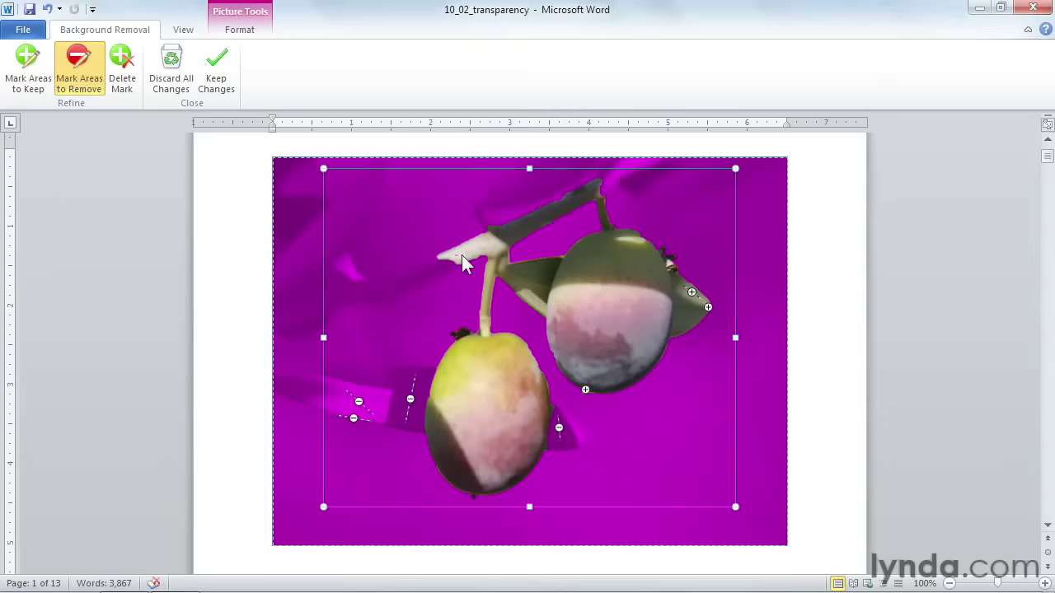
left_click_drag(495, 247, 459, 255)
- Delete the removal mark on the pale end of the branch and keep the background removal changes
left_click(122, 70)
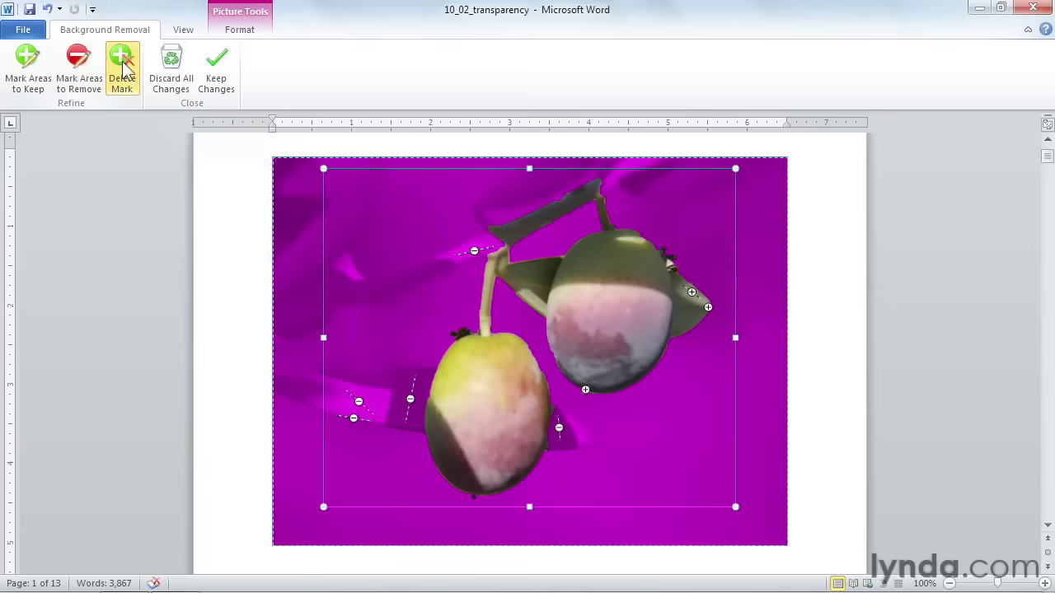
left_click(475, 251)
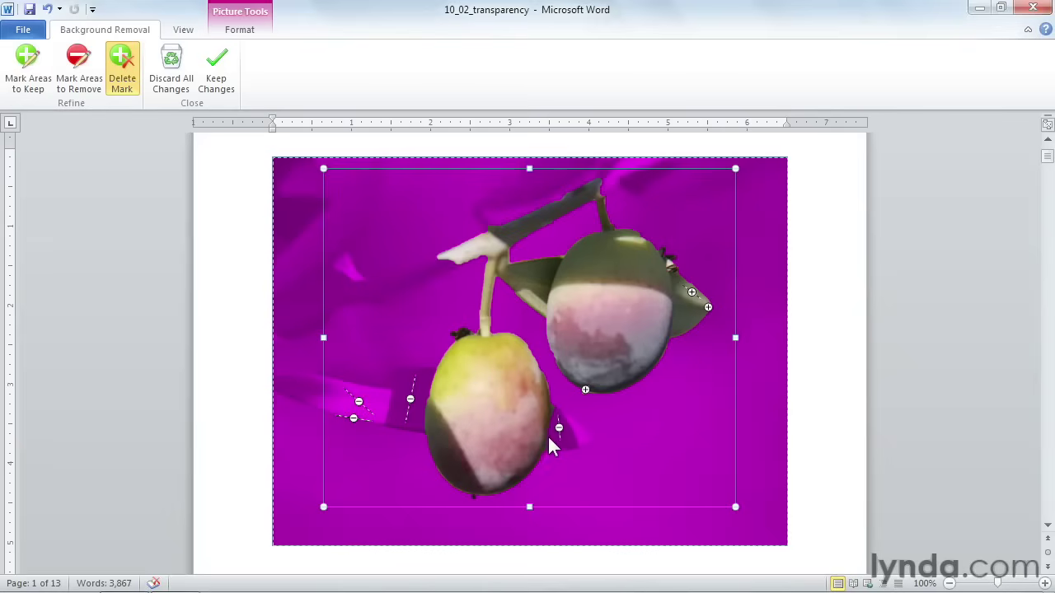
left_click(218, 73)
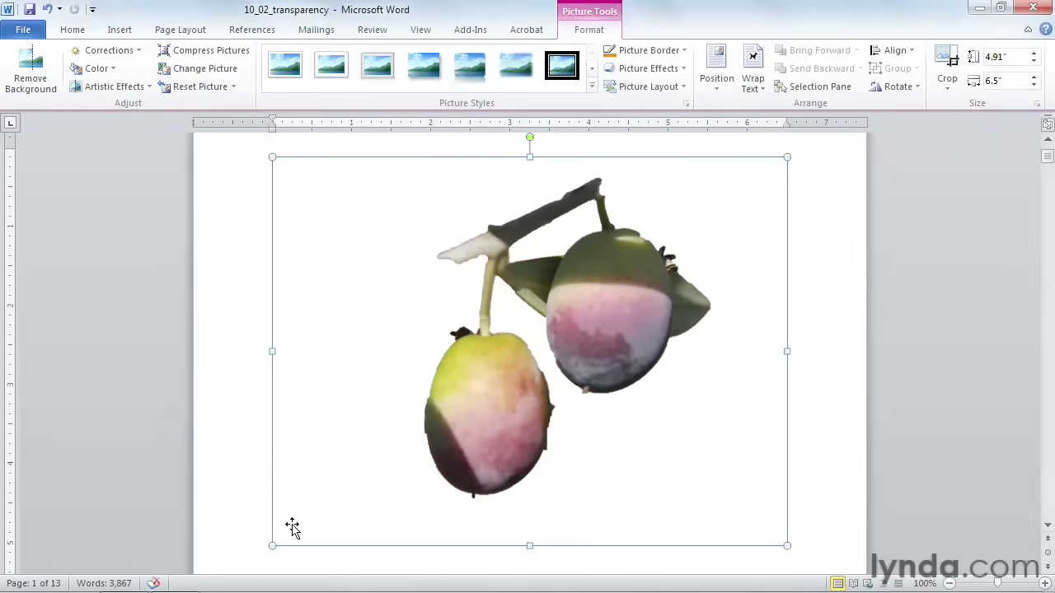
- Shrink the olives picture to about 1.54" by 2.04" and place it to the right of the title with Square text wrapping
left_click_drag(272, 544, 685, 280)
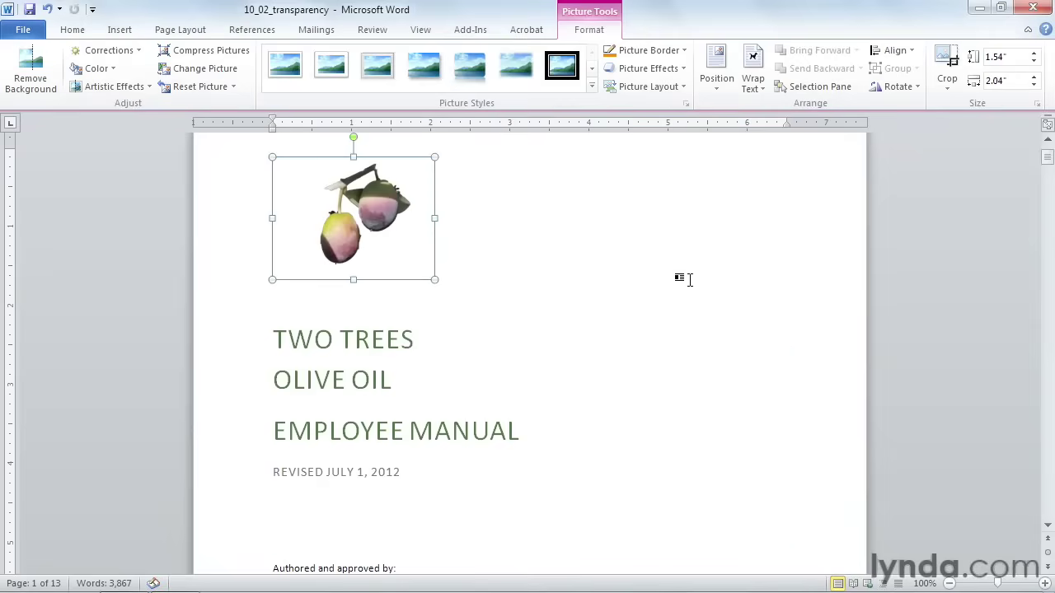
left_click(751, 72)
left_click(765, 130)
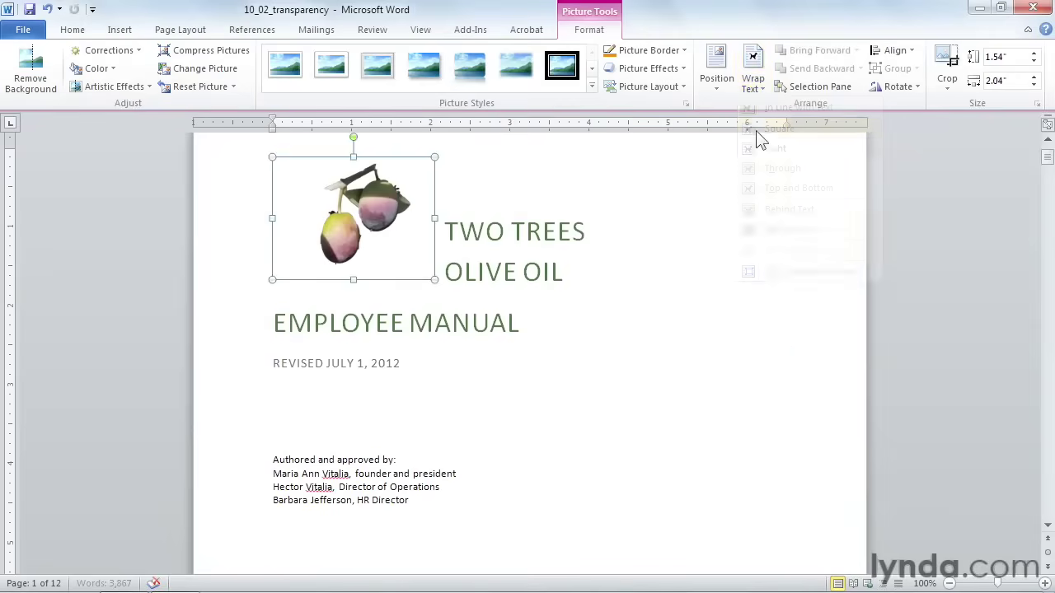
left_click_drag(367, 210, 706, 226)
left_click(601, 386)
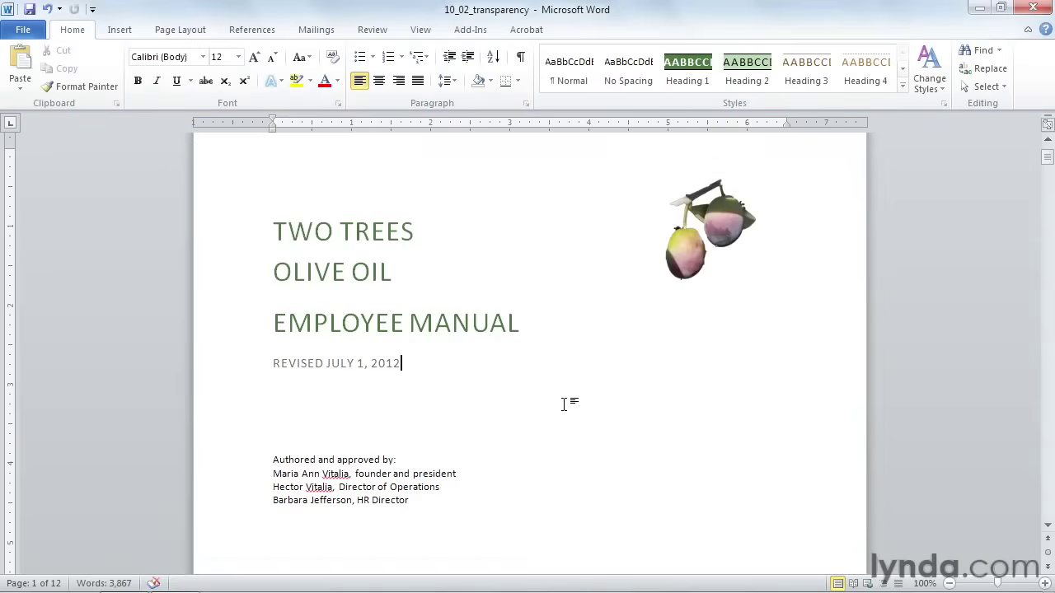
- Insert the bottle picture from the Chapter 10 exercise files folder after the revision date on the cover page
scroll(579, 417, "down", 1)
scroll(580, 416, "down", 2)
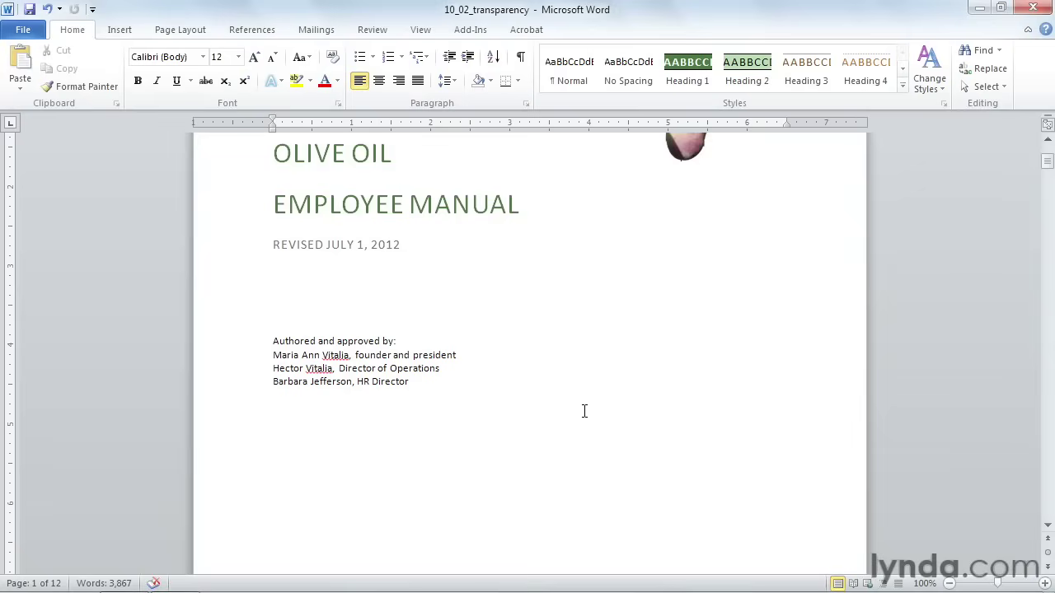
left_click(120, 30)
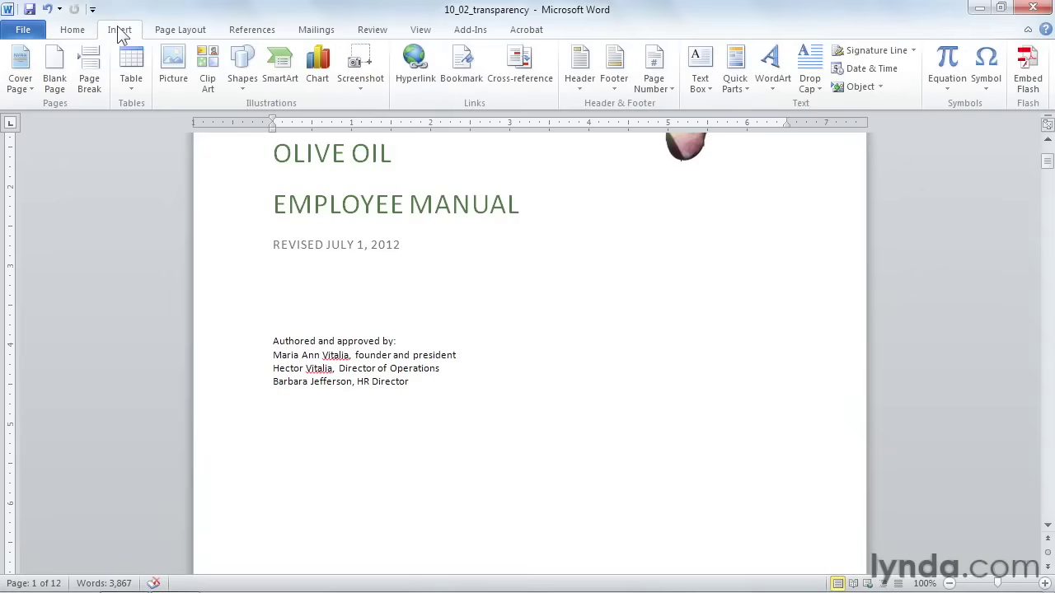
left_click(174, 64)
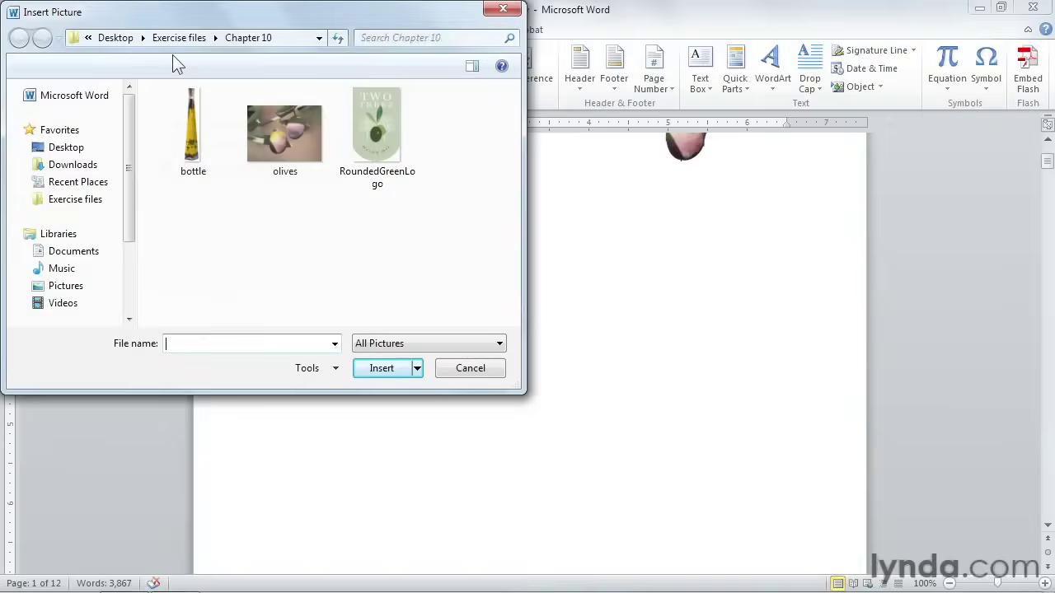
left_click(190, 125)
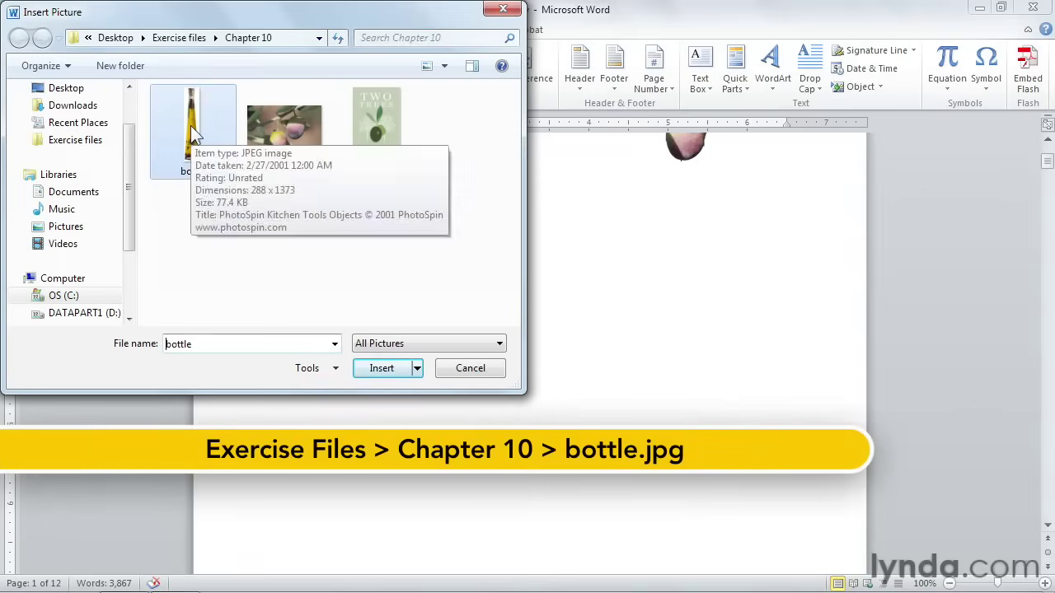
left_click(379, 369)
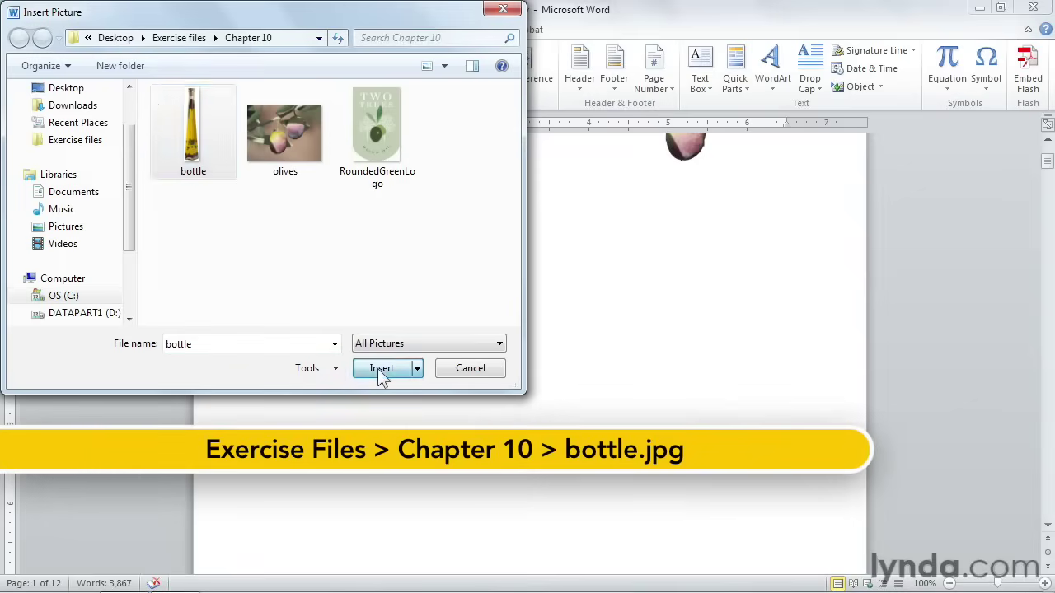
- Give the bottle picture Square text wrapping and move it to the right side of the page, beside the author list
scroll(394, 385, "down", 8)
scroll(397, 404, "down", 3)
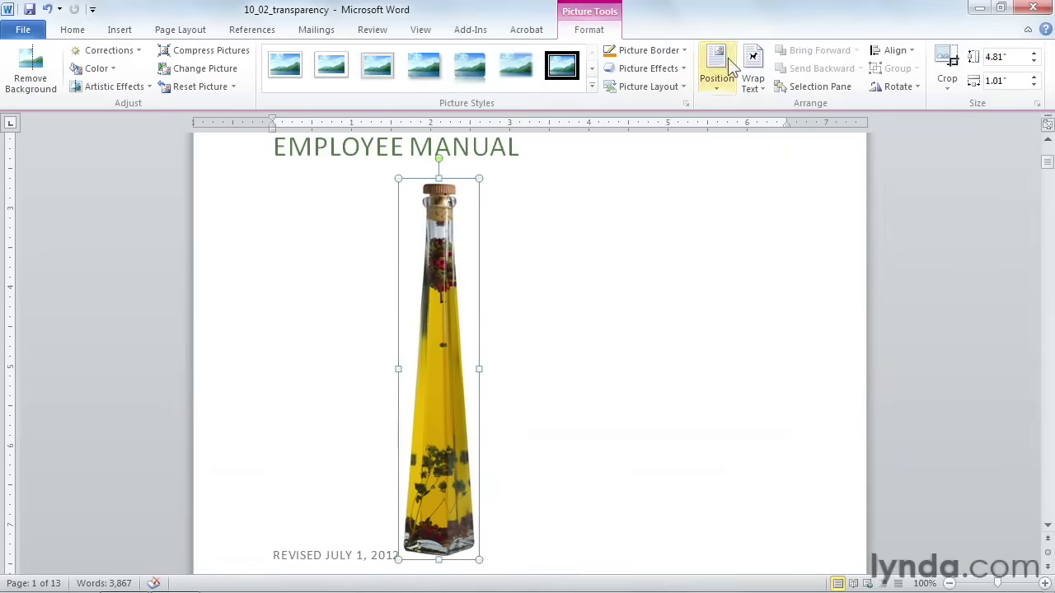
left_click(752, 79)
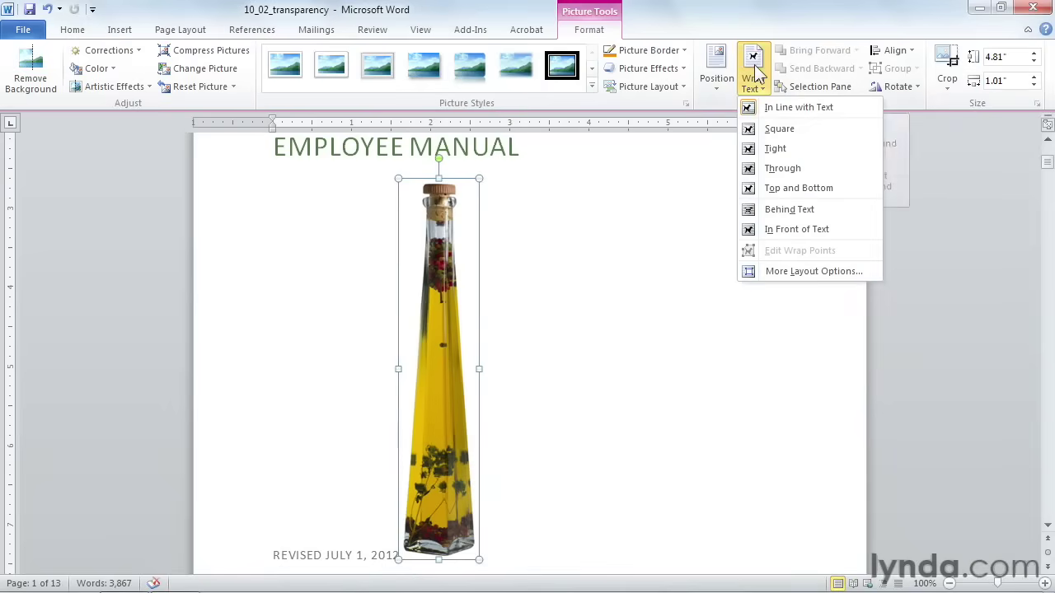
left_click(762, 128)
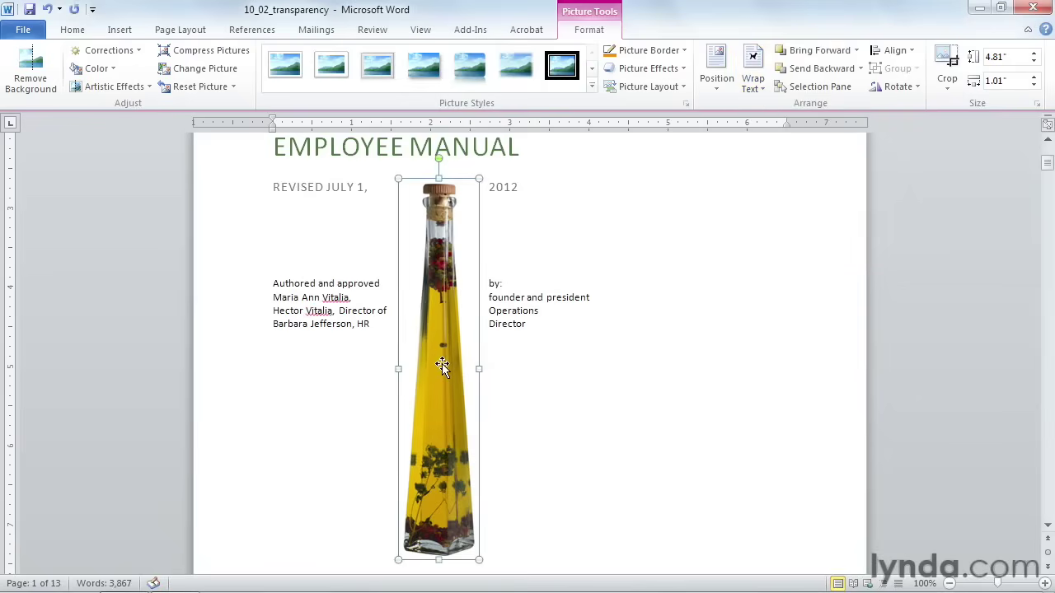
left_click_drag(440, 365, 731, 343)
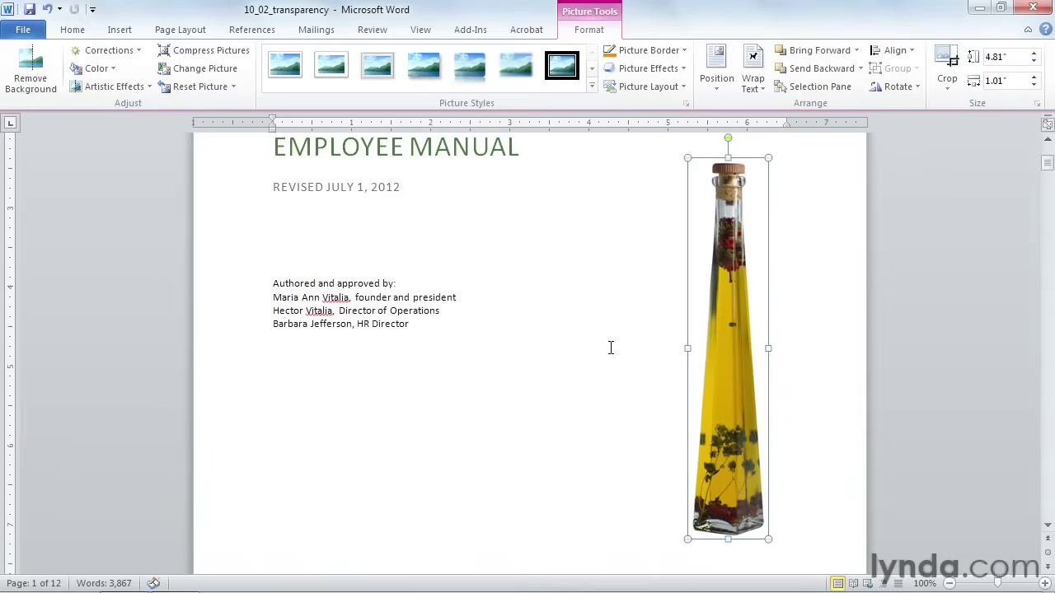
- Set the page color to the lightest green tint of the theme colors
scroll(610, 348, "down", 4)
scroll(608, 352, "up", 5)
scroll(607, 357, "down", 2)
scroll(607, 357, "up", 1)
left_click(183, 33)
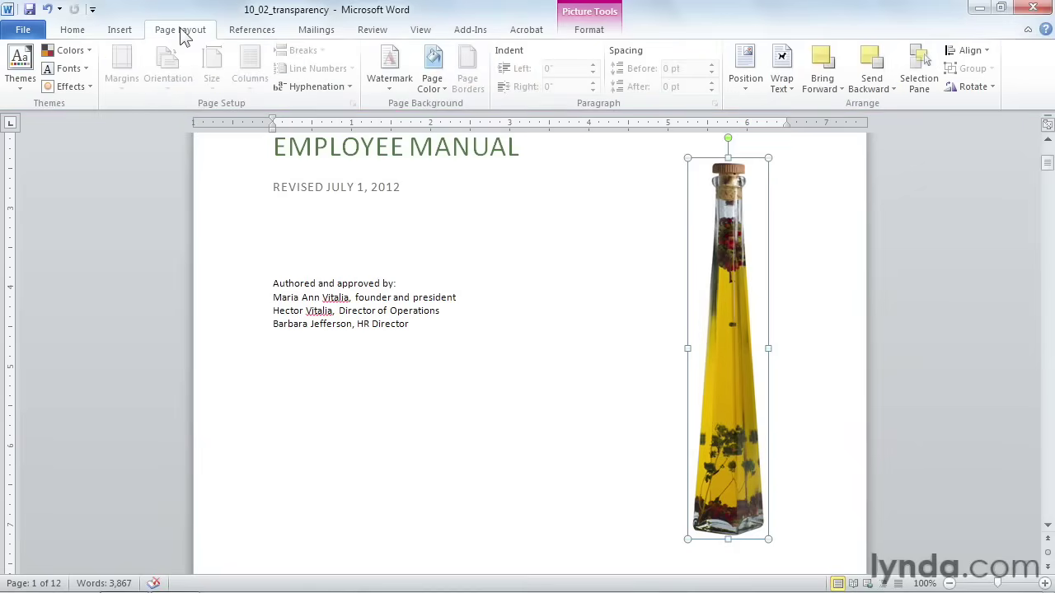
left_click(435, 74)
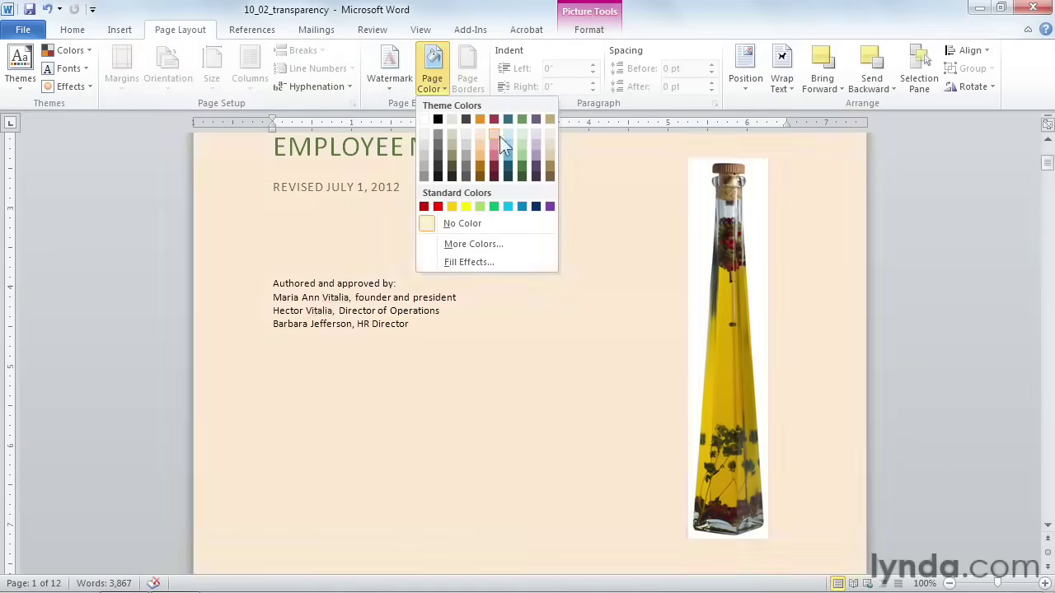
left_click(521, 136)
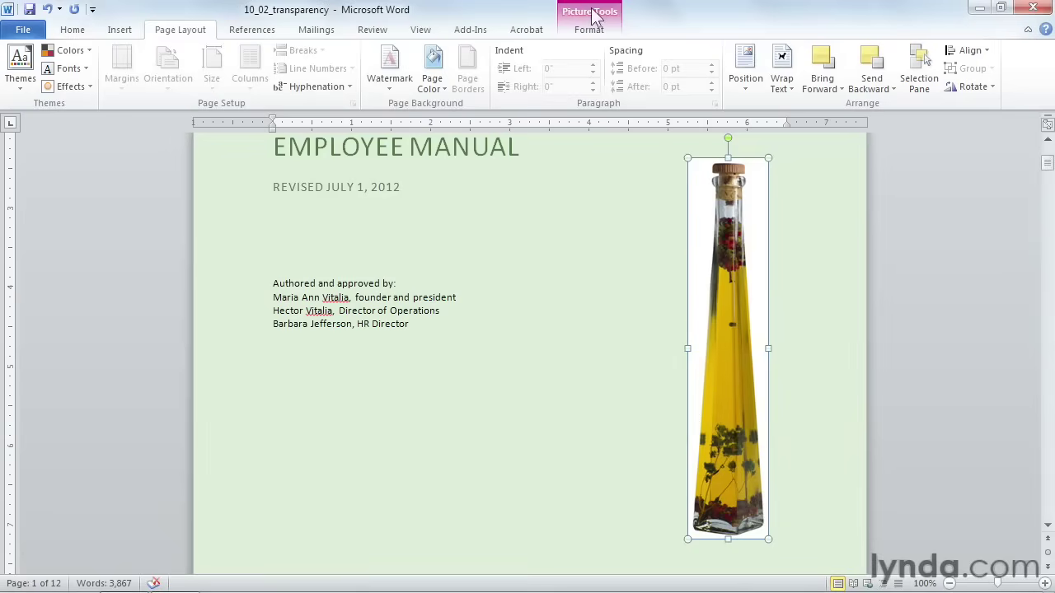
- Make the white background of the bottle picture transparent using Set Transparent Color, and deselect the picture
left_click(588, 33)
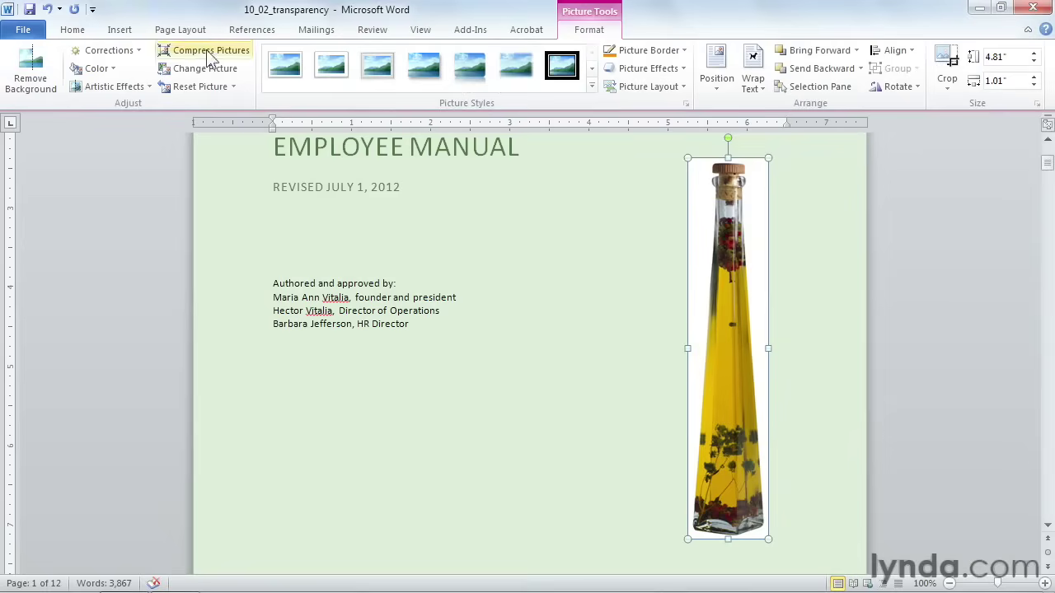
left_click(93, 71)
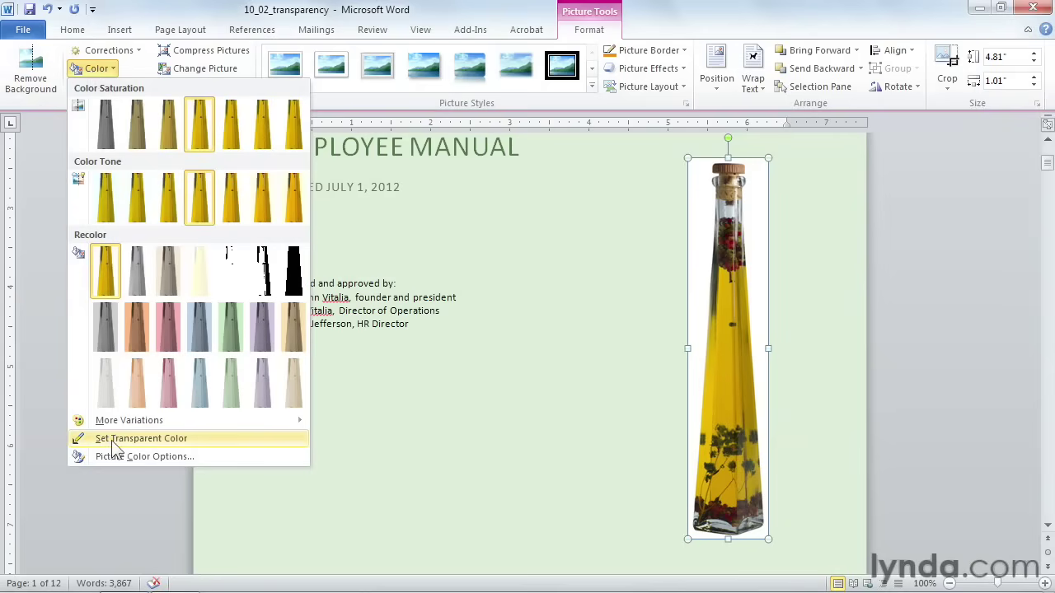
left_click(176, 438)
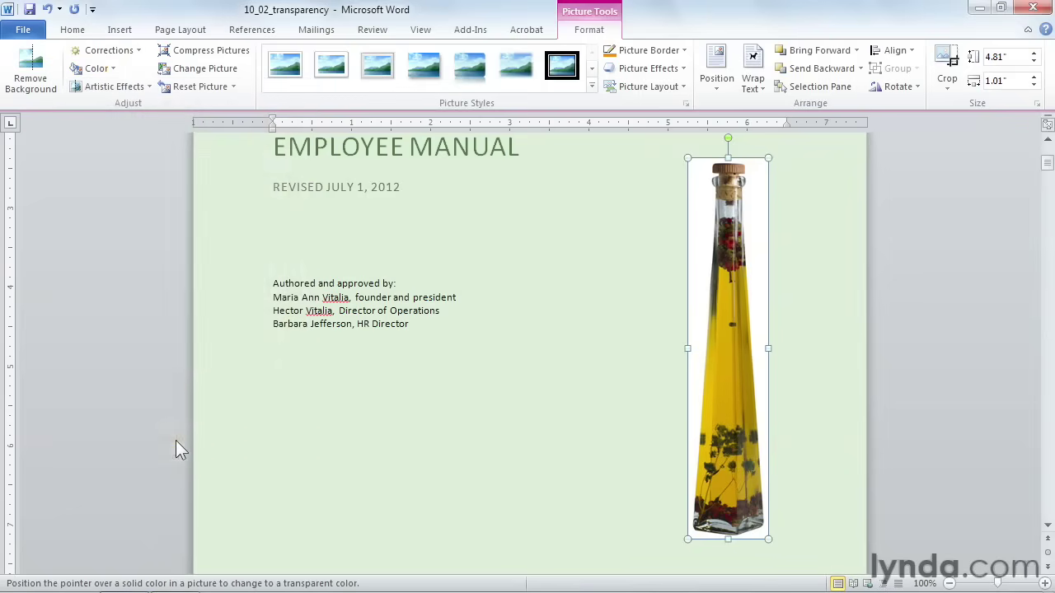
left_click(705, 199)
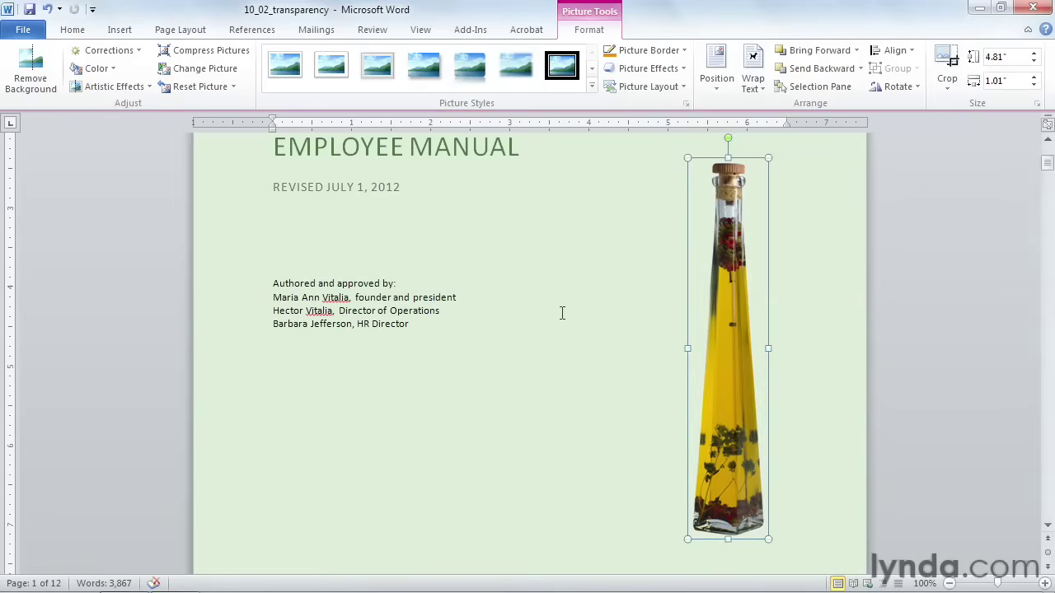
left_click(604, 312)
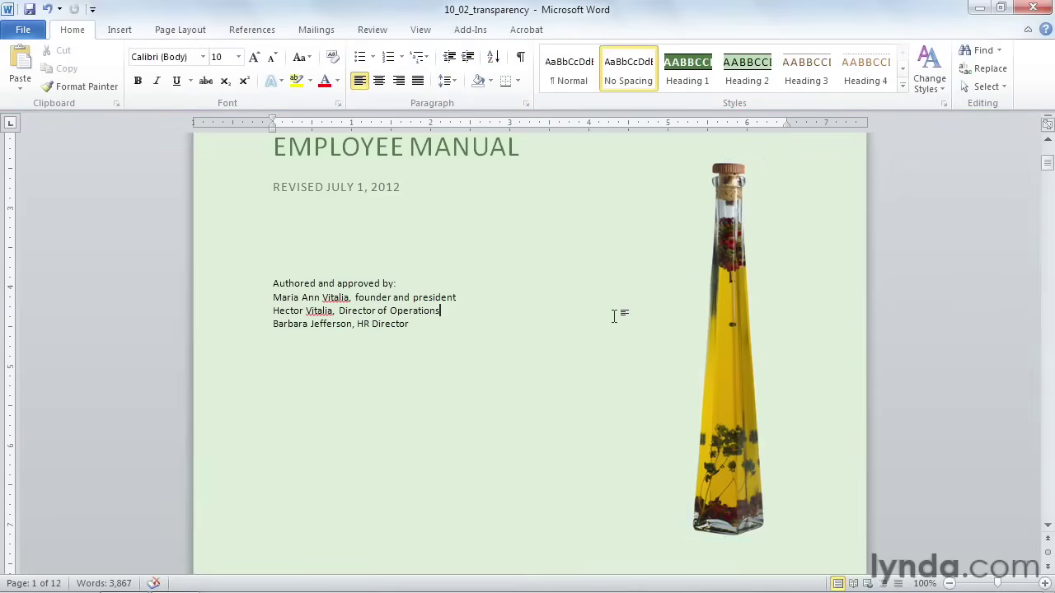
- Examine how the olives and bottle pictures look against the colored background of the cover page
scroll(599, 344, "down", 3)
scroll(599, 343, "up", 5)
scroll(599, 344, "down", 2)
scroll(585, 350, "down", 4)
scroll(580, 363, "up", 5)
scroll(577, 367, "up", 4)
scroll(578, 368, "down", 1)
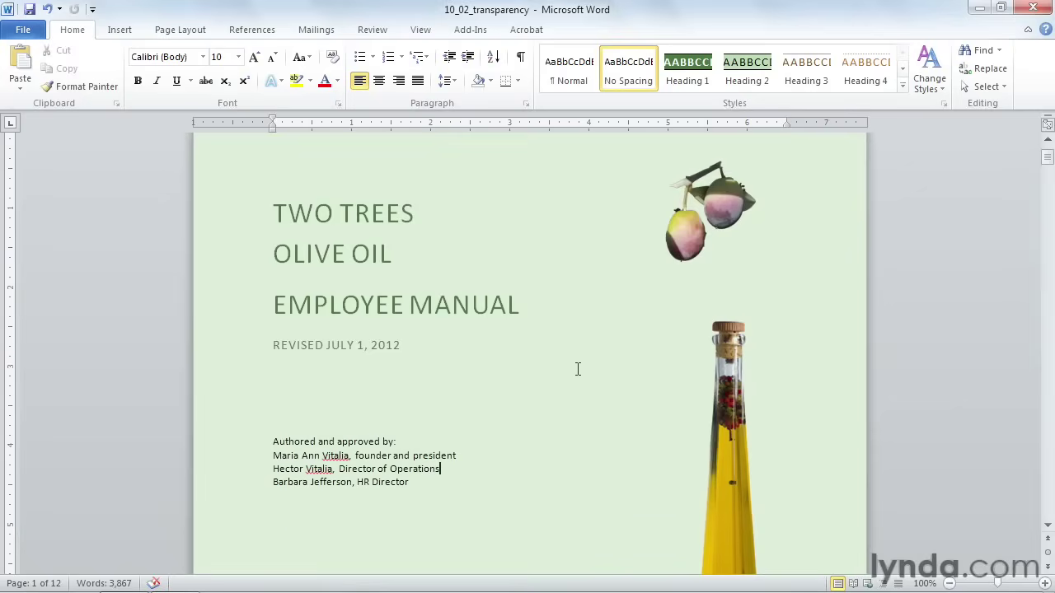